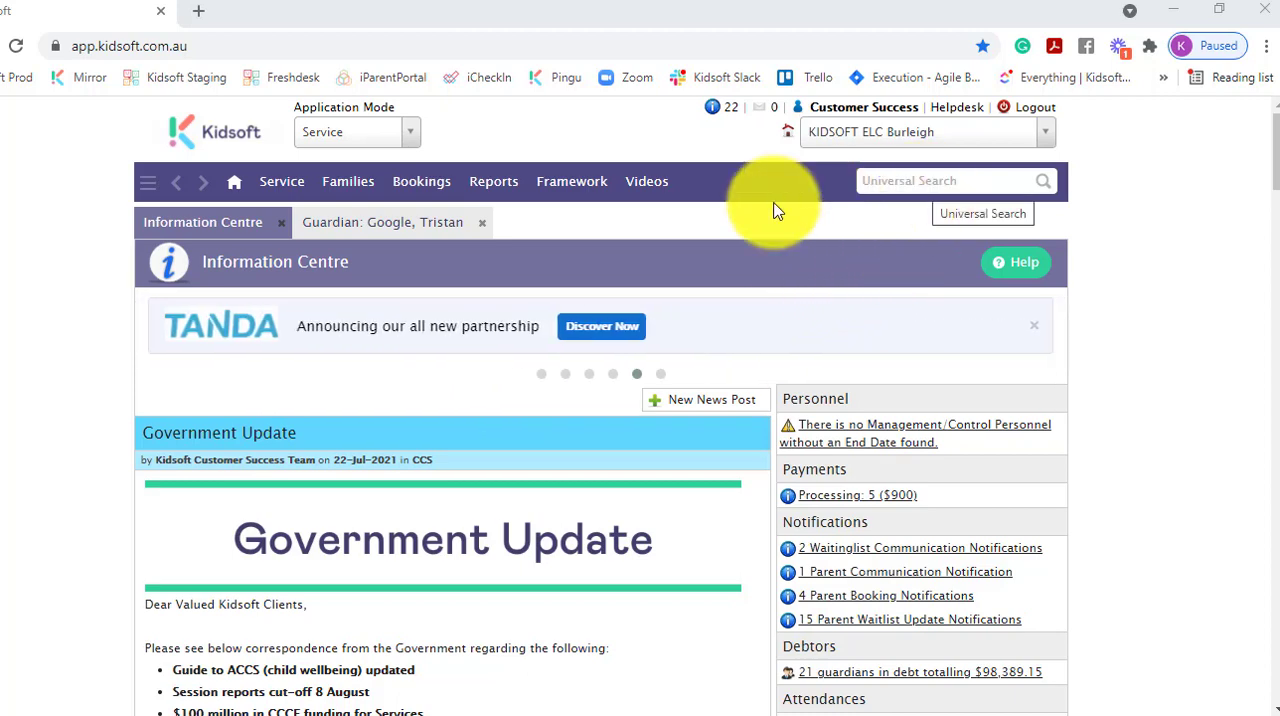
- Open the debit payment form in the payments area of the already loaded guardian record
left_click(430, 222)
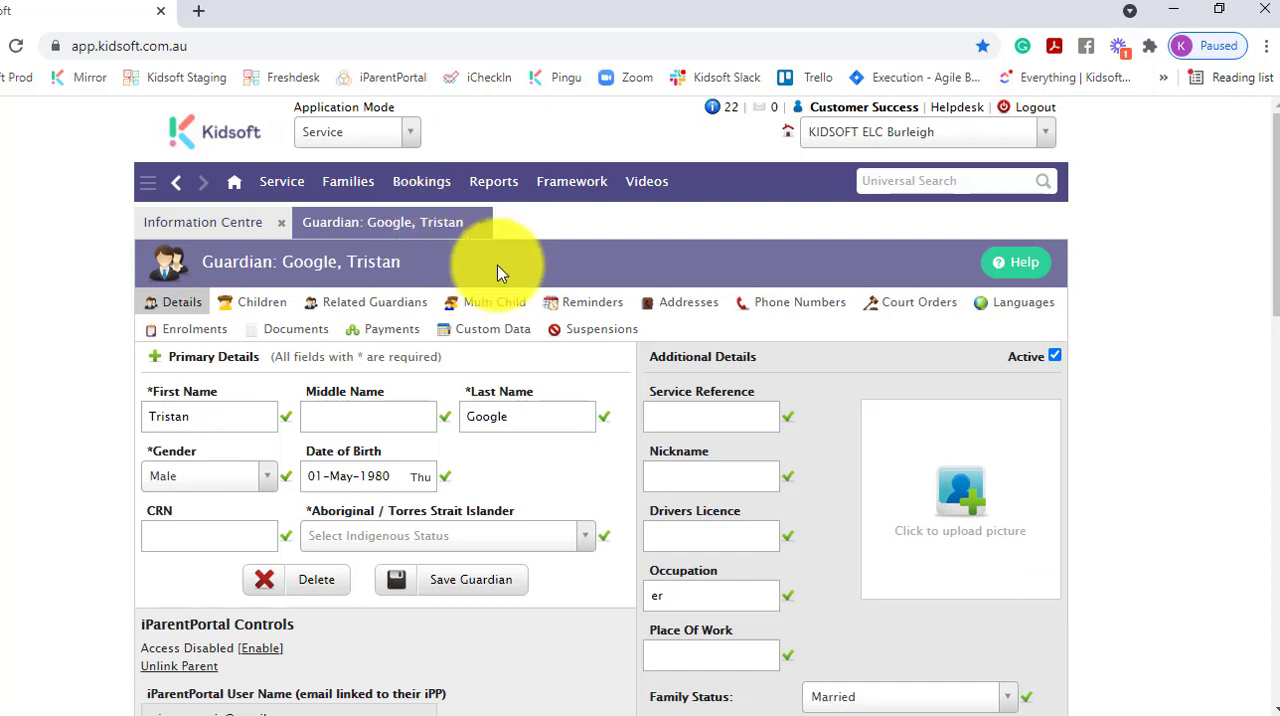
left_click(406, 334)
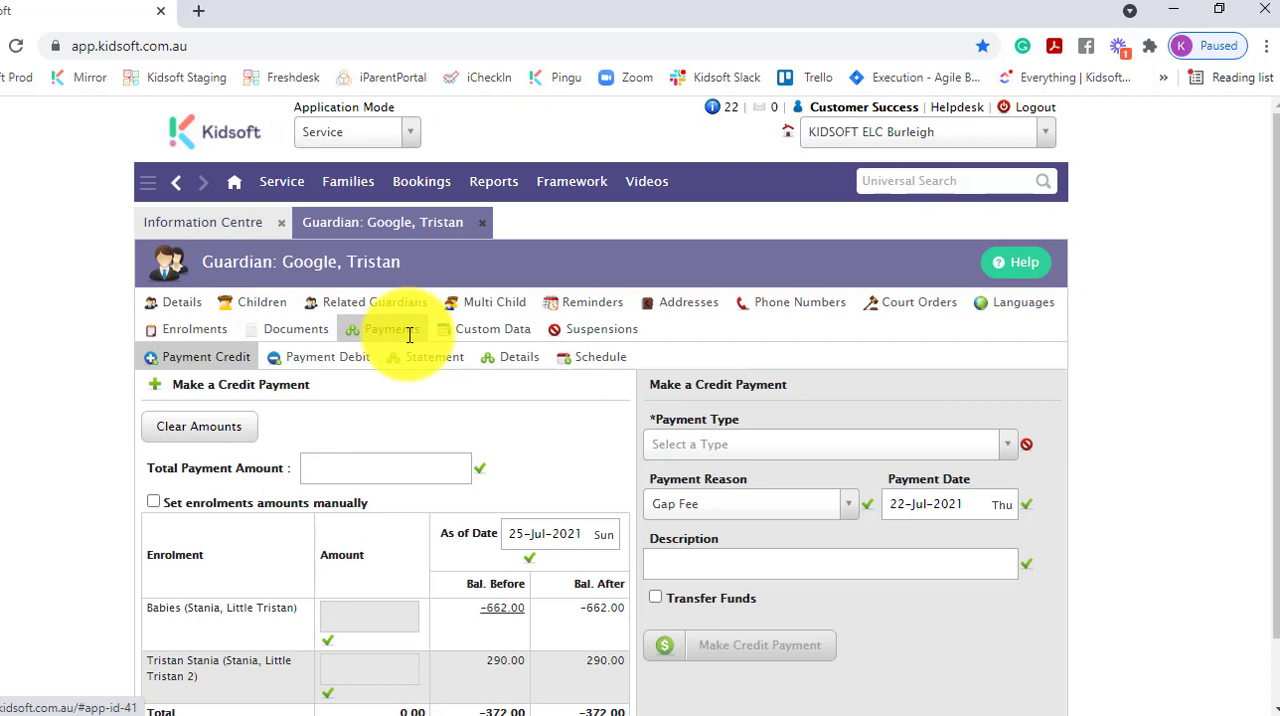
left_click(330, 358)
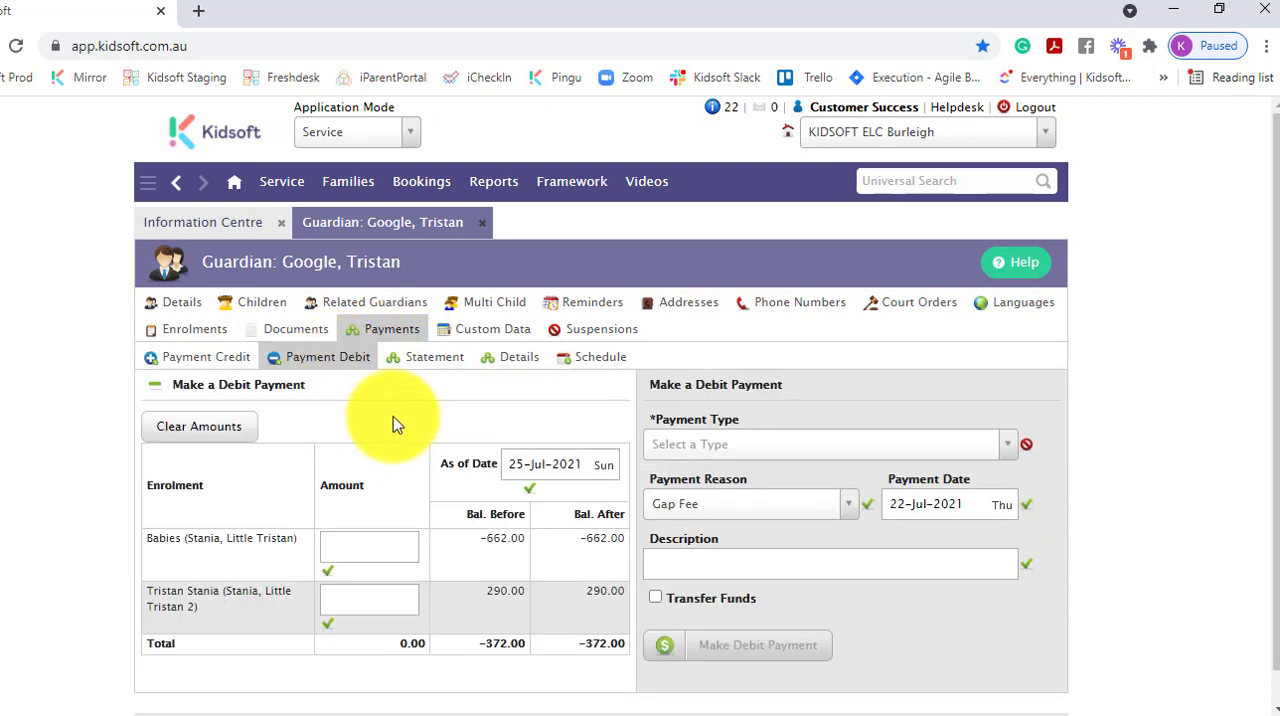
scroll(393, 416, "down", 1)
scroll(394, 404, "up", 1)
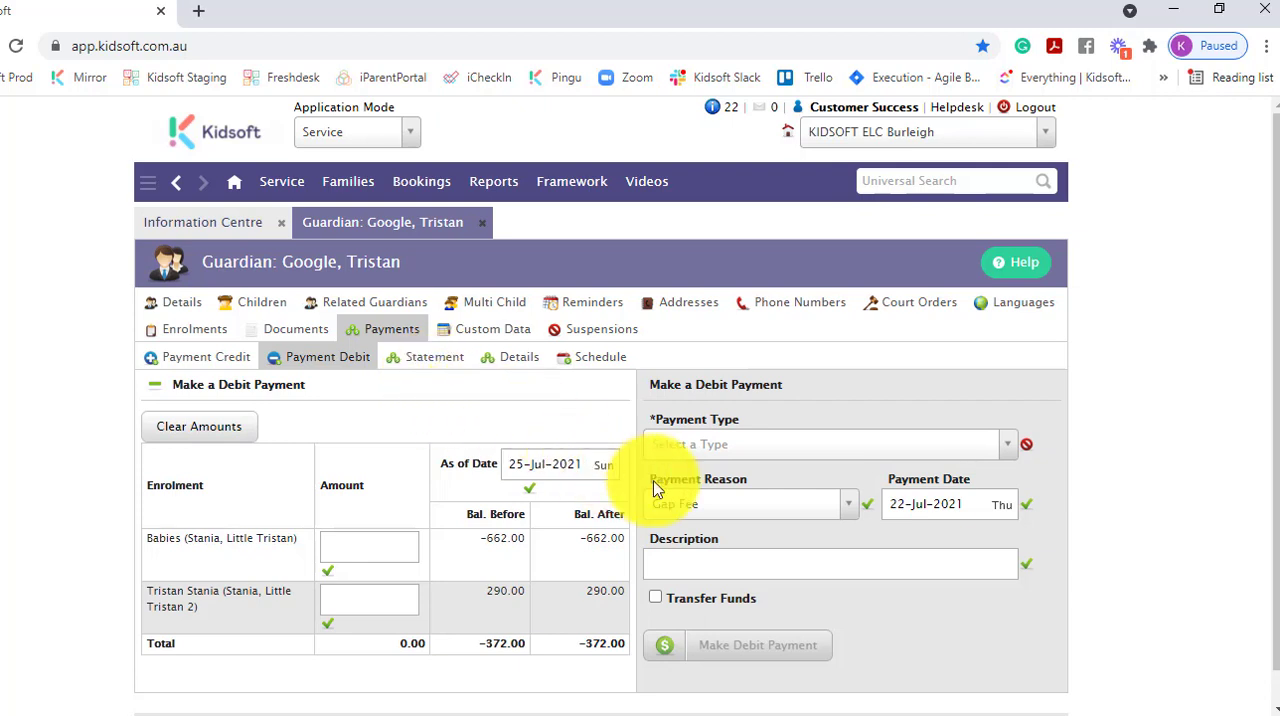
- Set the debit payment's type to Adjustment
scroll(784, 470, "down", 1)
left_click(816, 420)
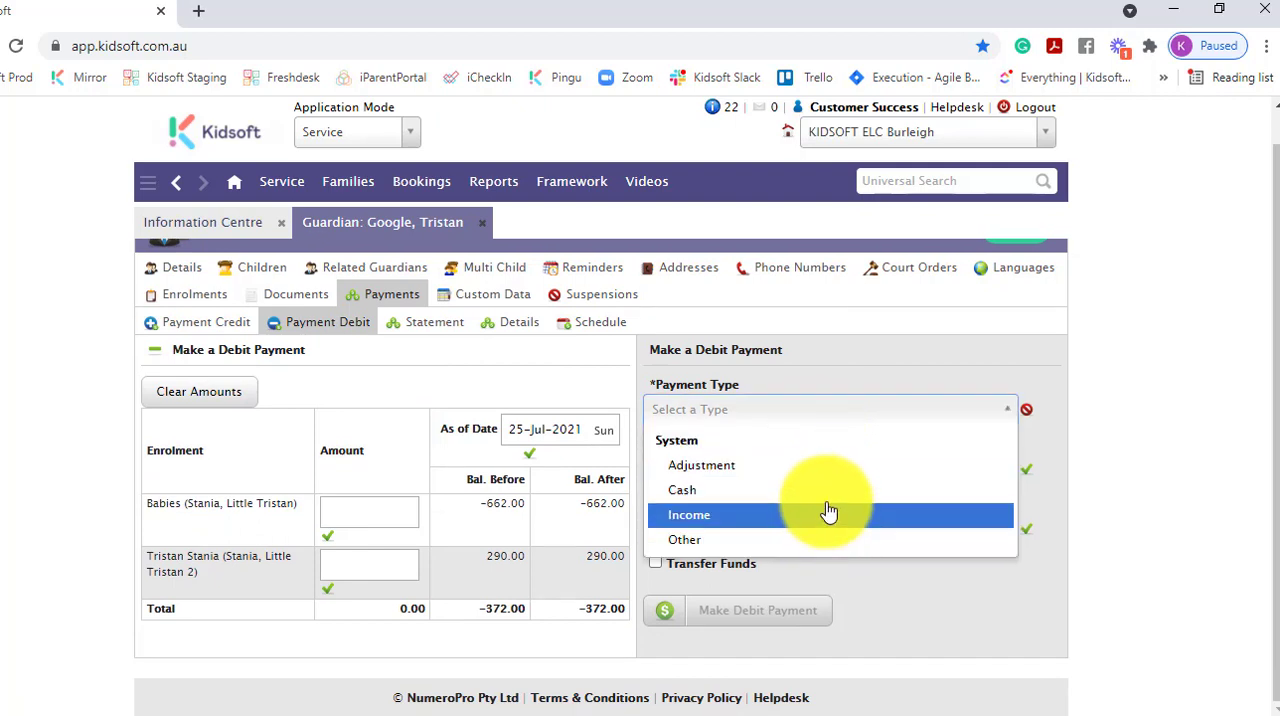
left_click(835, 466)
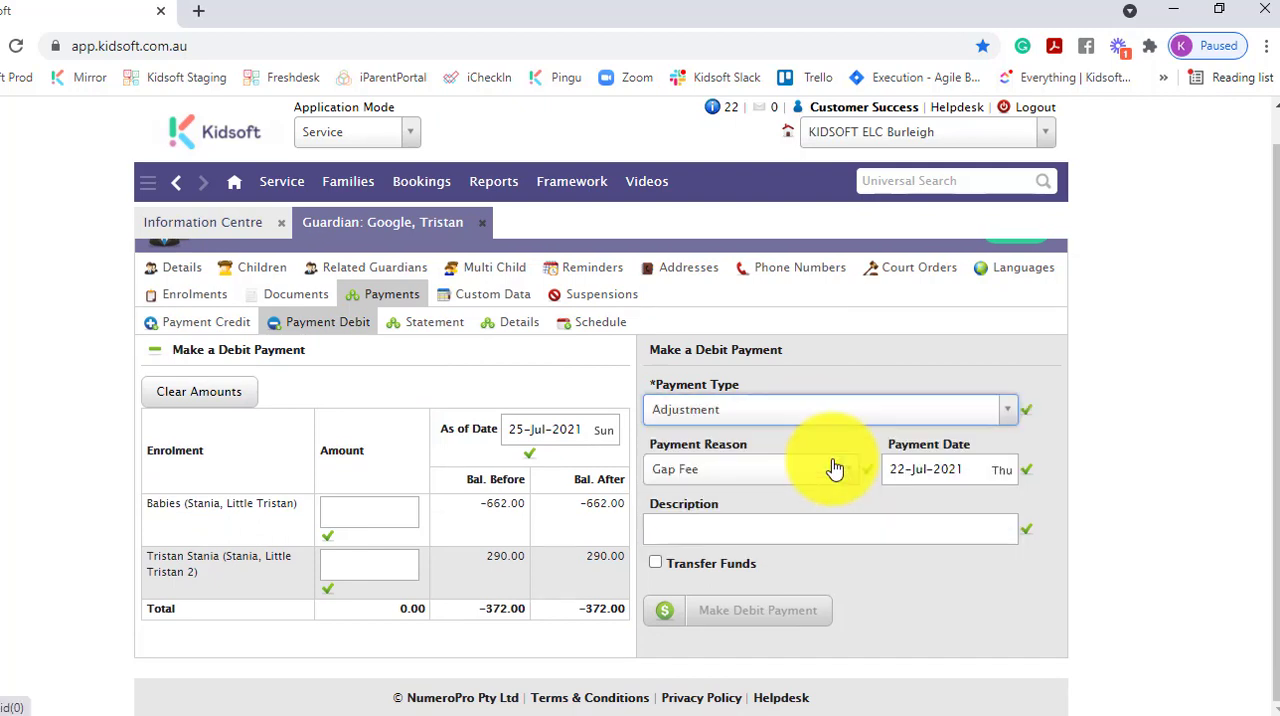
- Review the available payment reasons and choose Maintenance fee for the debit payment
left_click(813, 471)
scroll(810, 522, "down", 1)
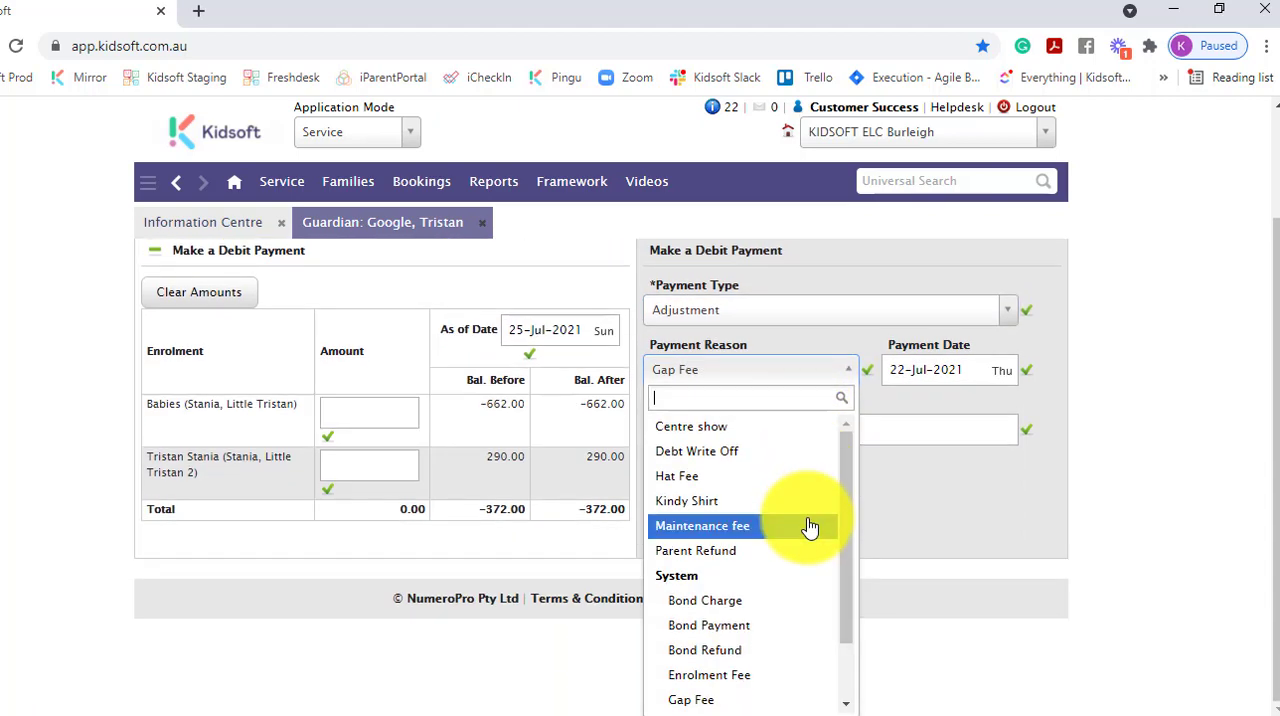
scroll(800, 618, "up", 1)
scroll(808, 590, "down", 1)
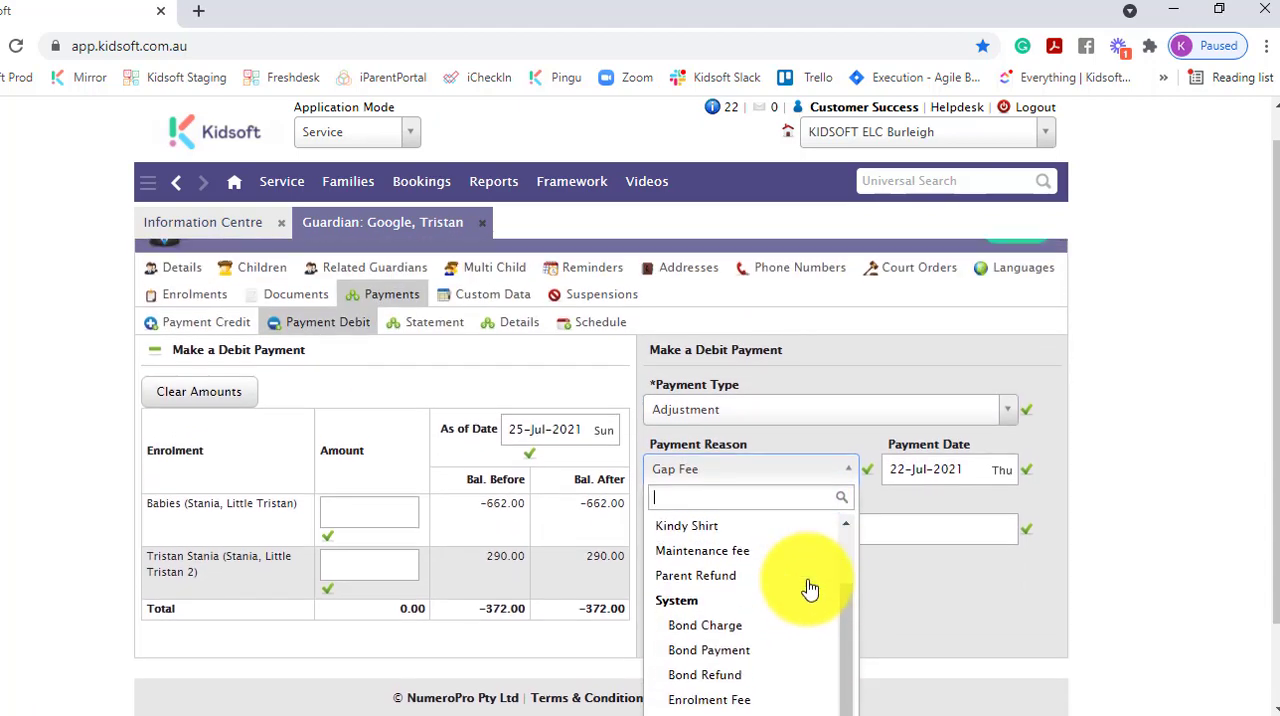
scroll(860, 580, "down", 1)
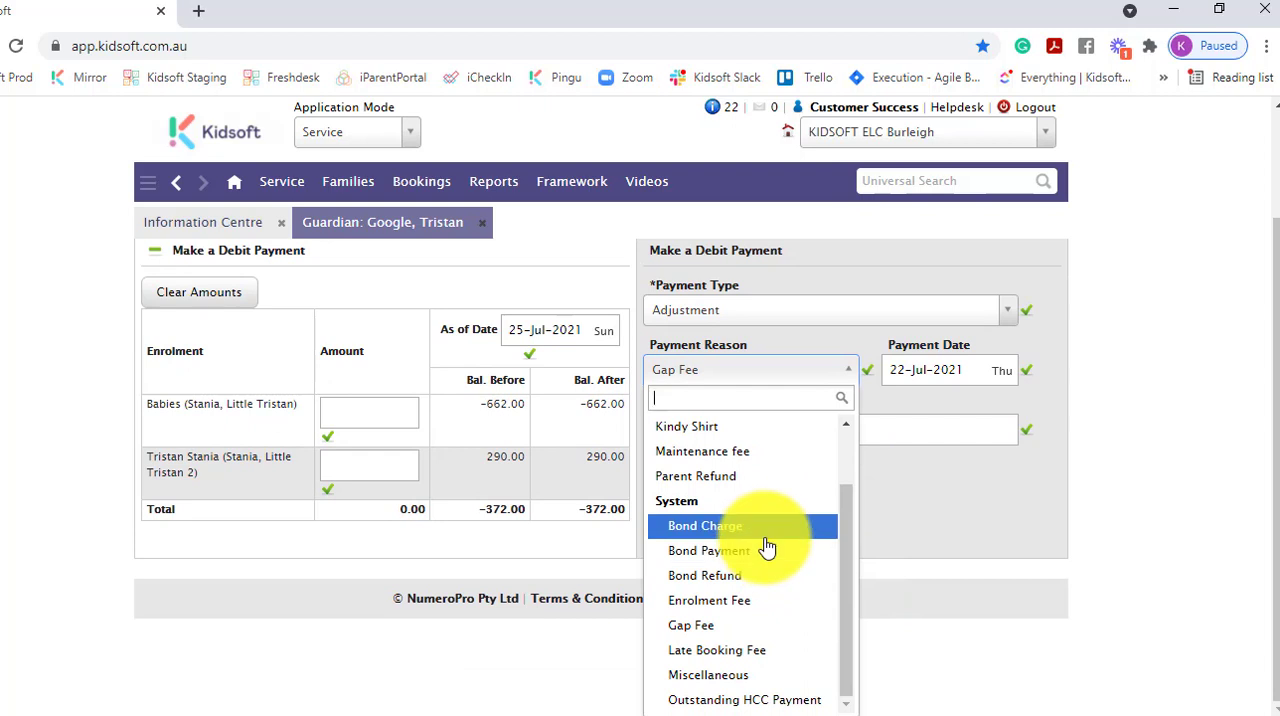
scroll(766, 546, "up", 1)
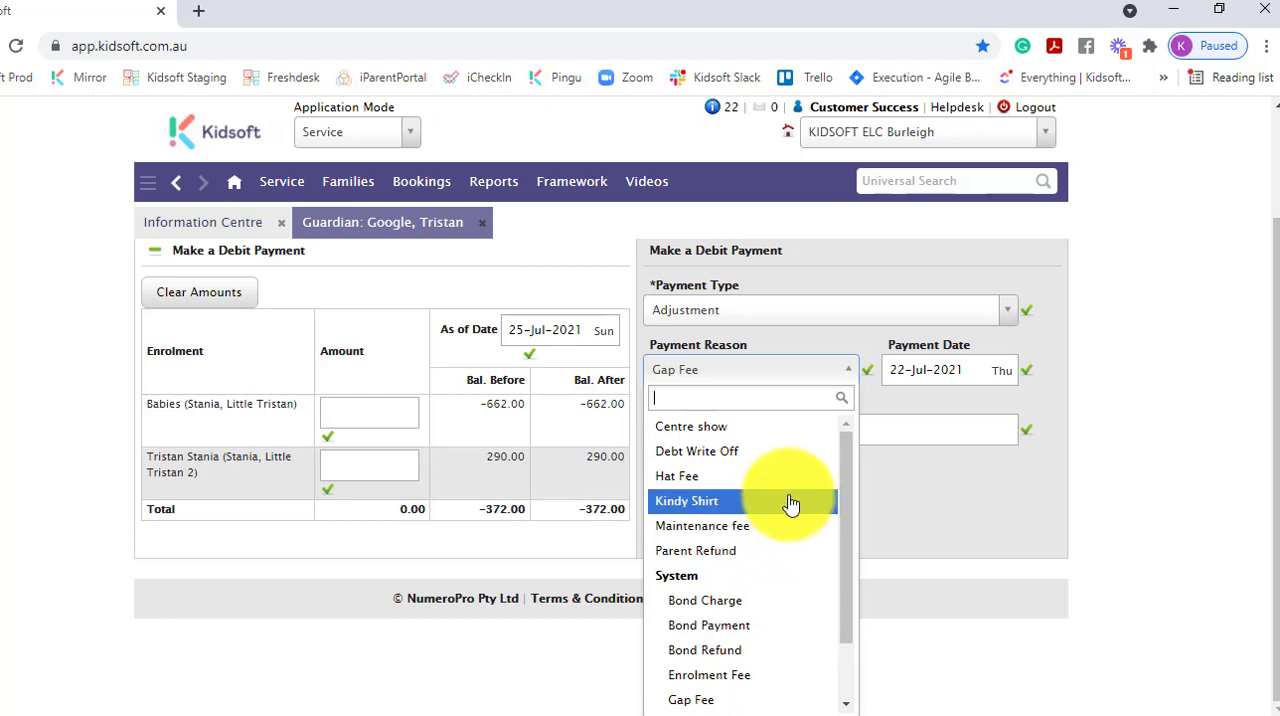
scroll(791, 508, "down", 1)
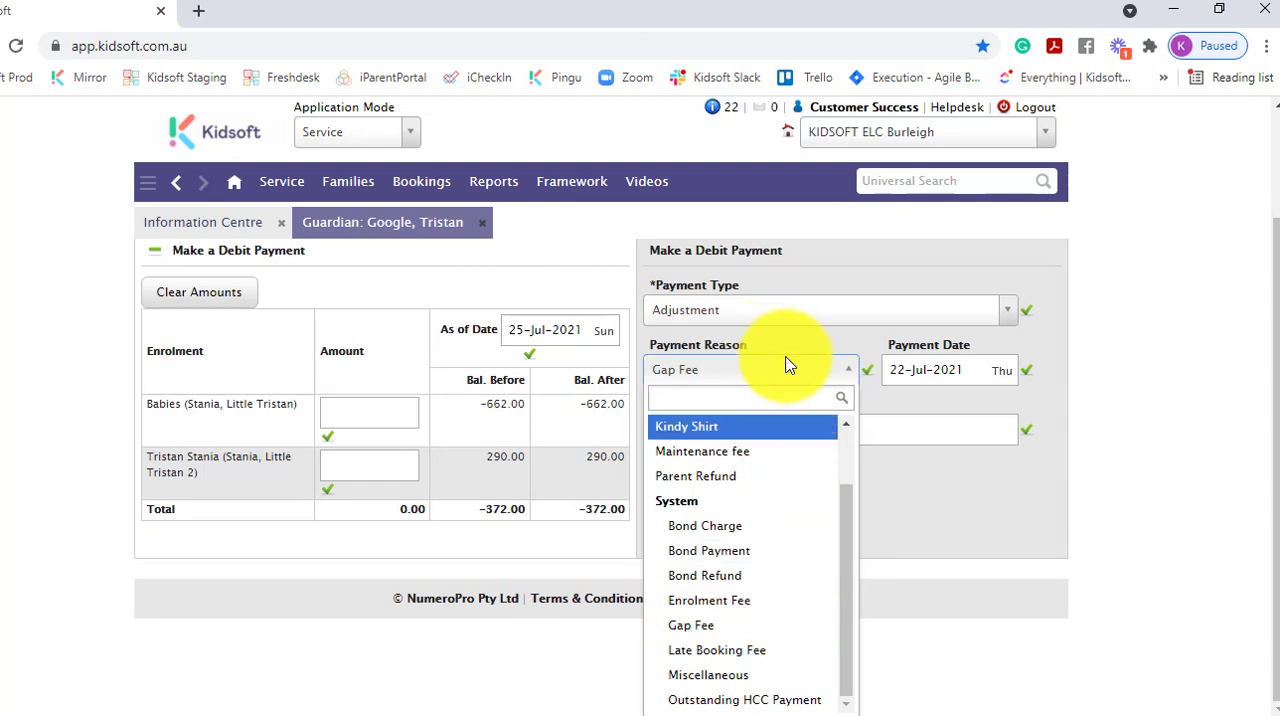
left_click(752, 369)
left_click(757, 475)
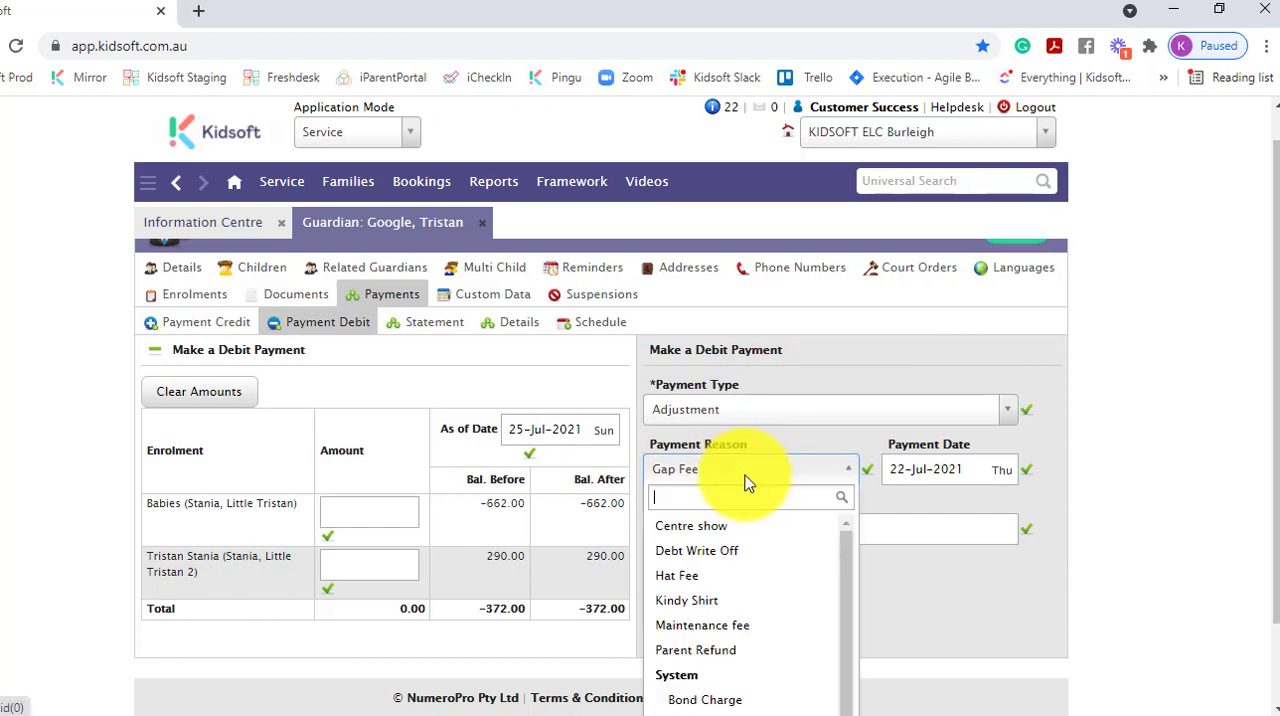
scroll(760, 617, "down", 3)
scroll(805, 620, "down", 1)
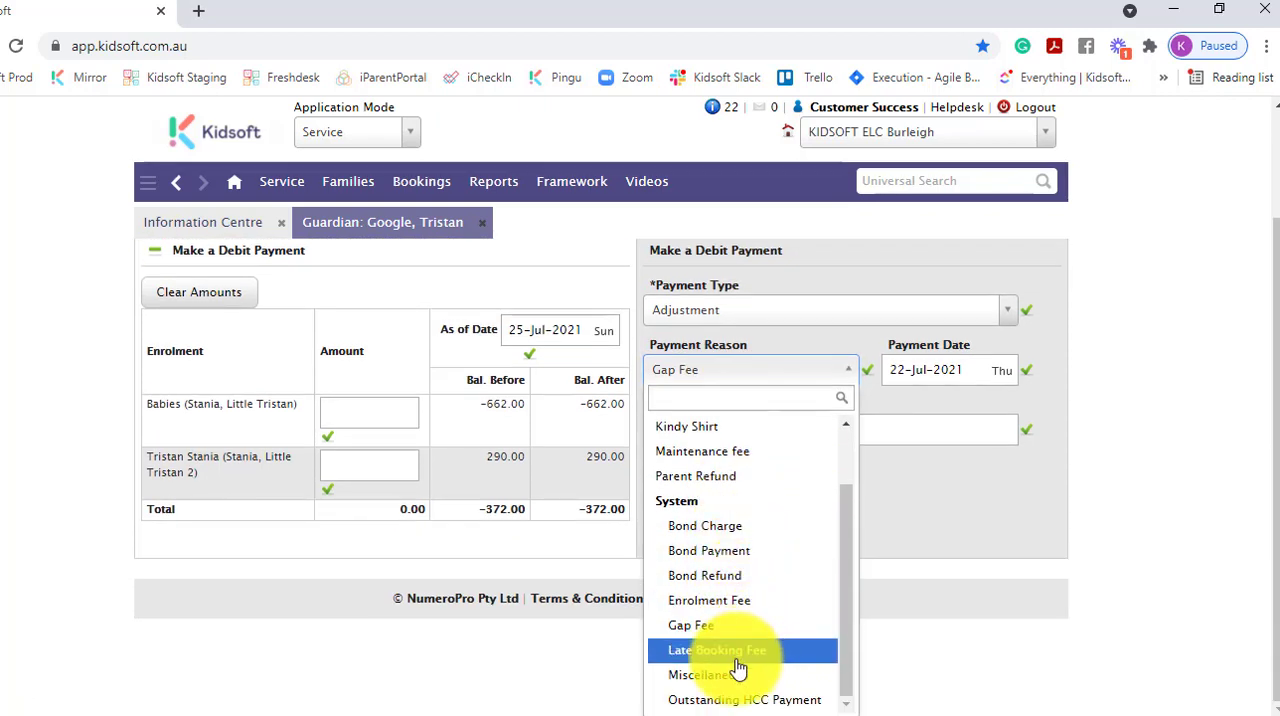
scroll(740, 565, "up", 1)
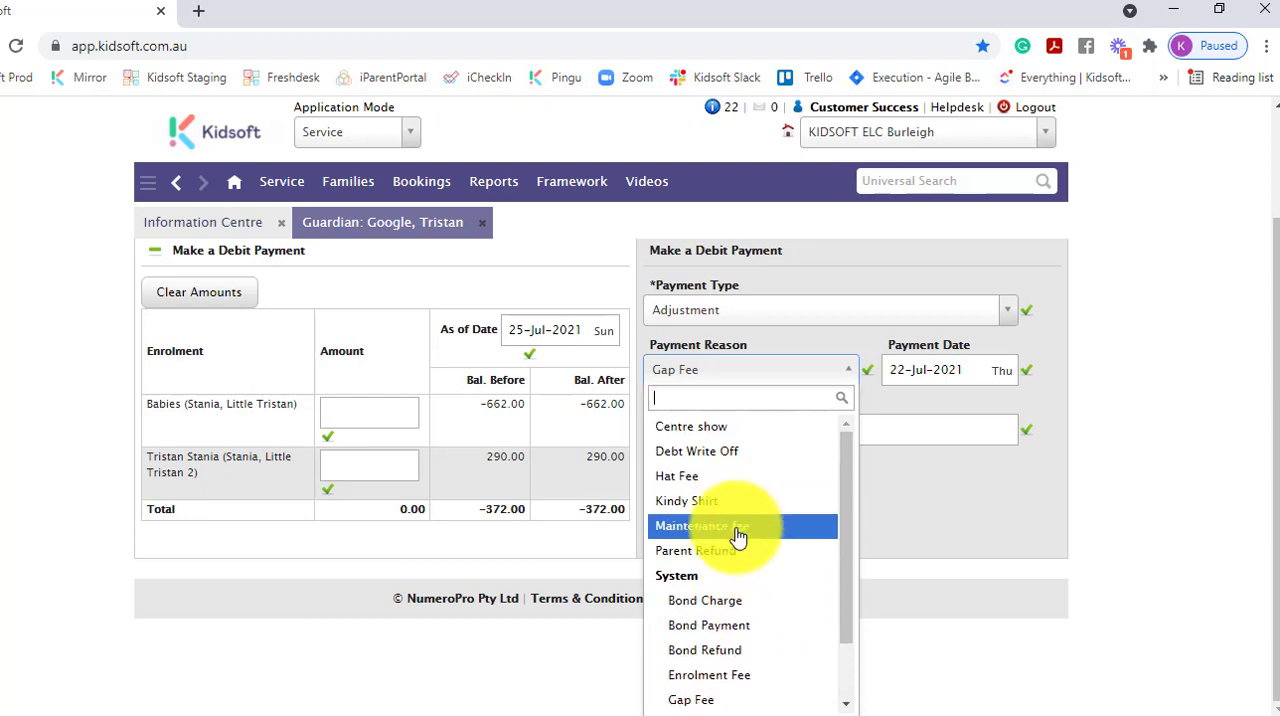
left_click(737, 536)
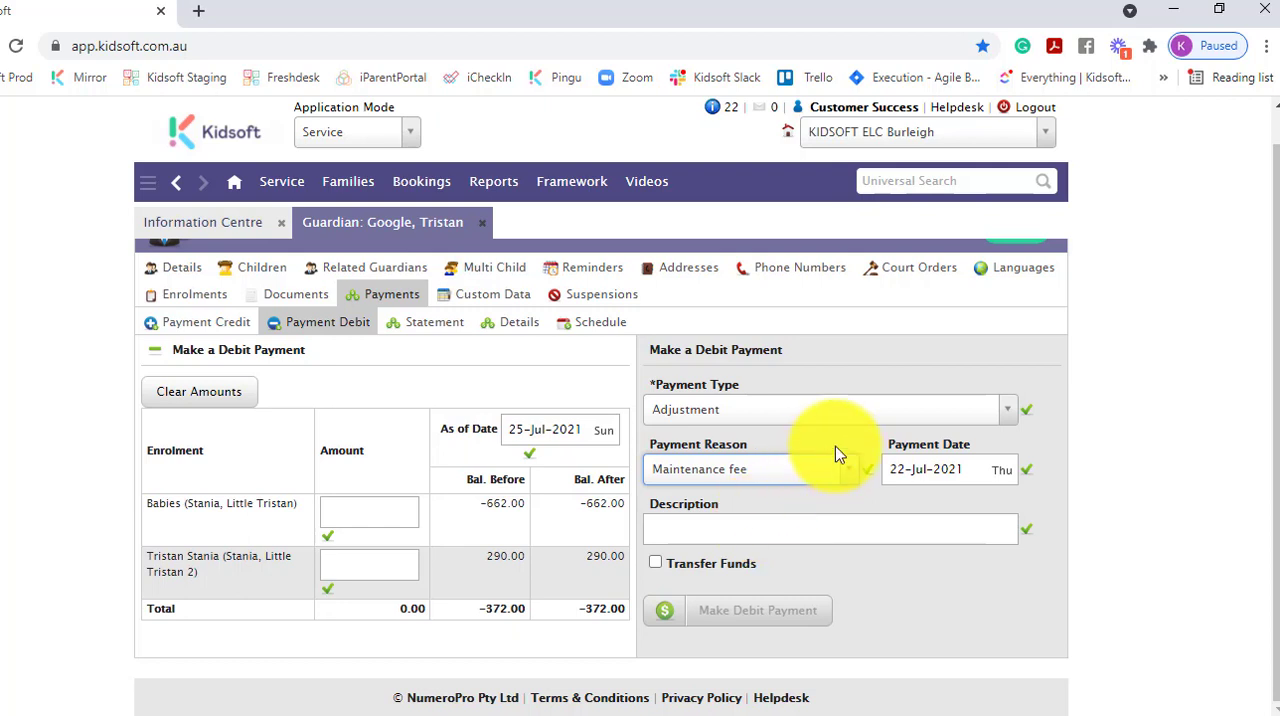
- Set the payment date to 22-Jul-2021 and place the cursor in the empty description
left_click(930, 468)
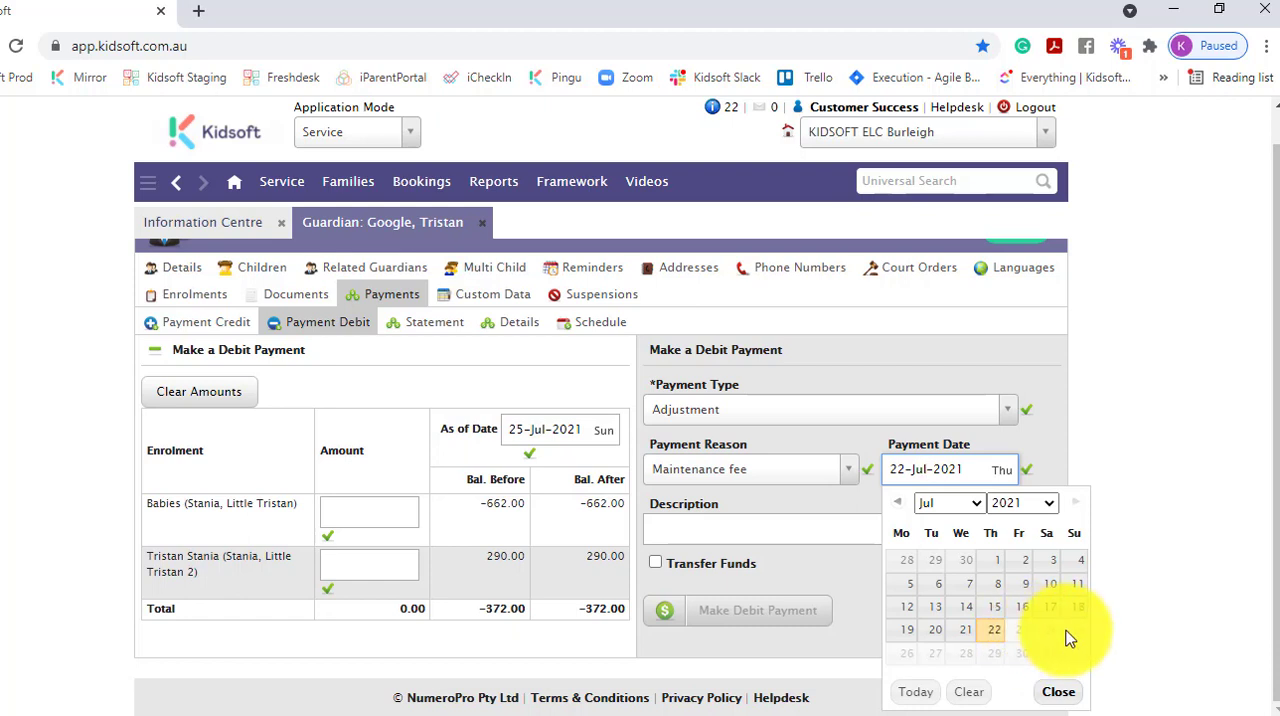
left_click(998, 631)
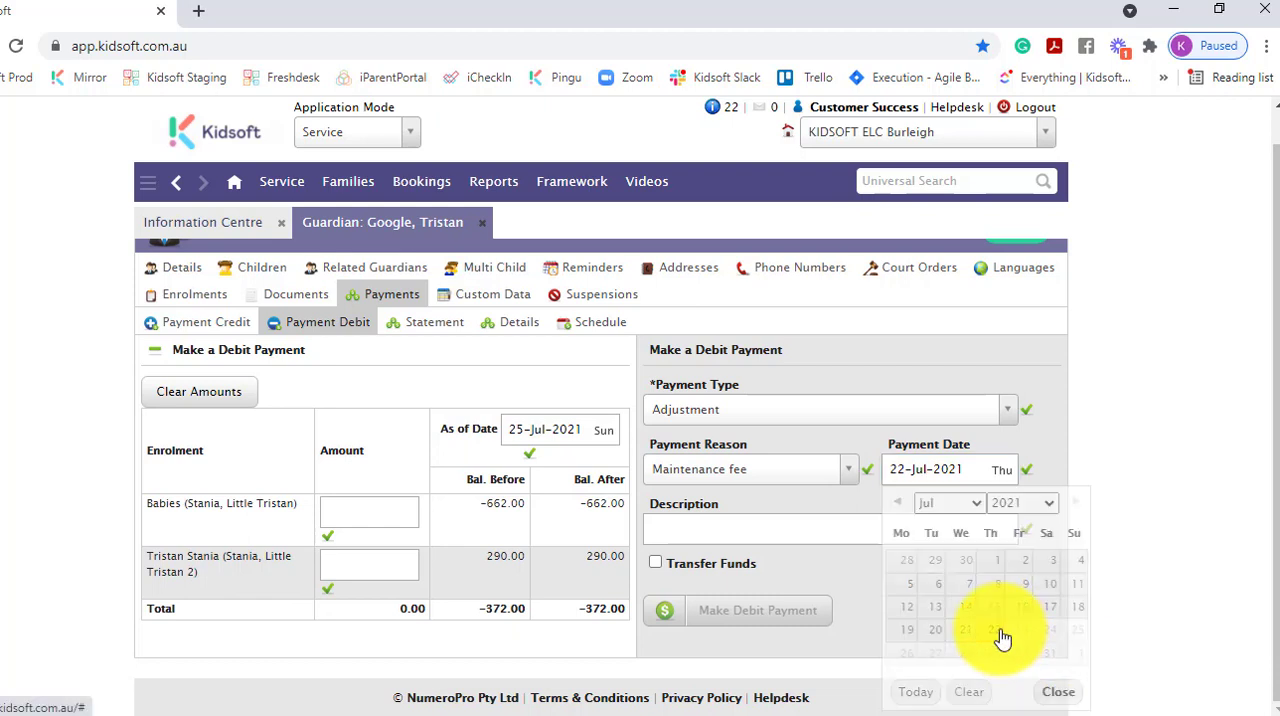
left_click(781, 533)
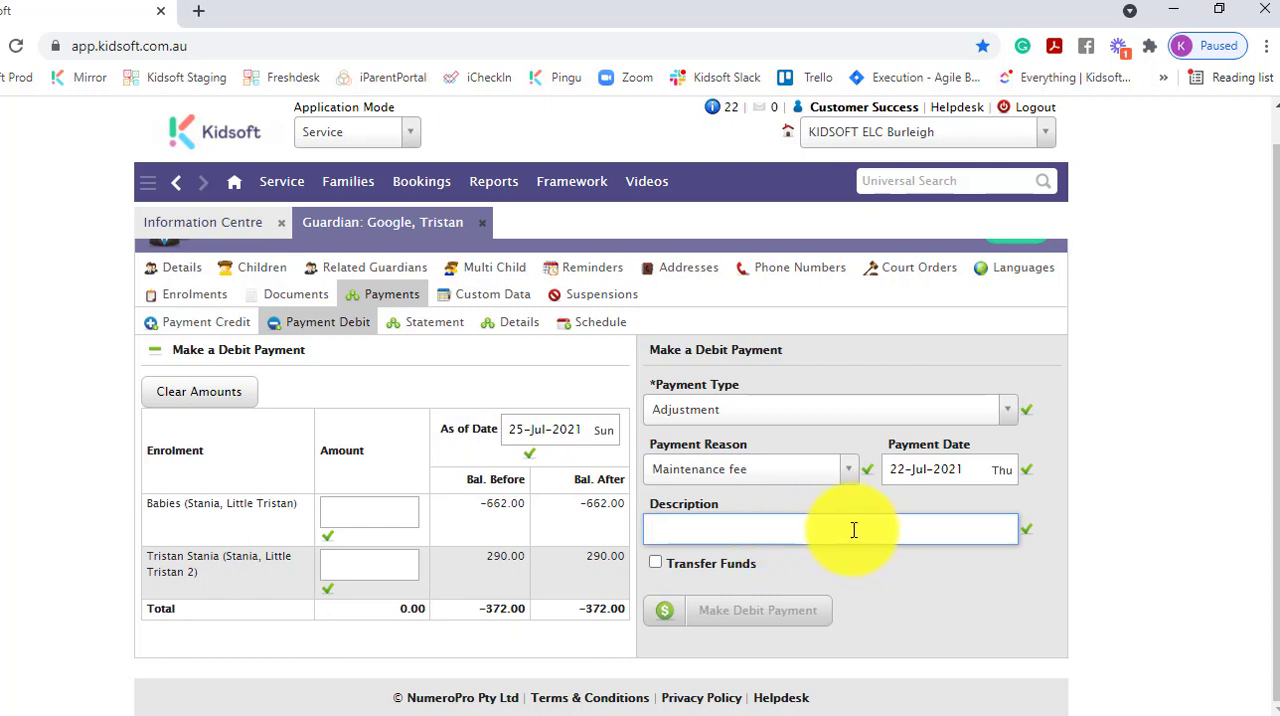
- Enter debit amounts of 100 for the Babies enrolment and 80 for the second enrolment, and submit the debit payment
scroll(337, 500, "up", 1)
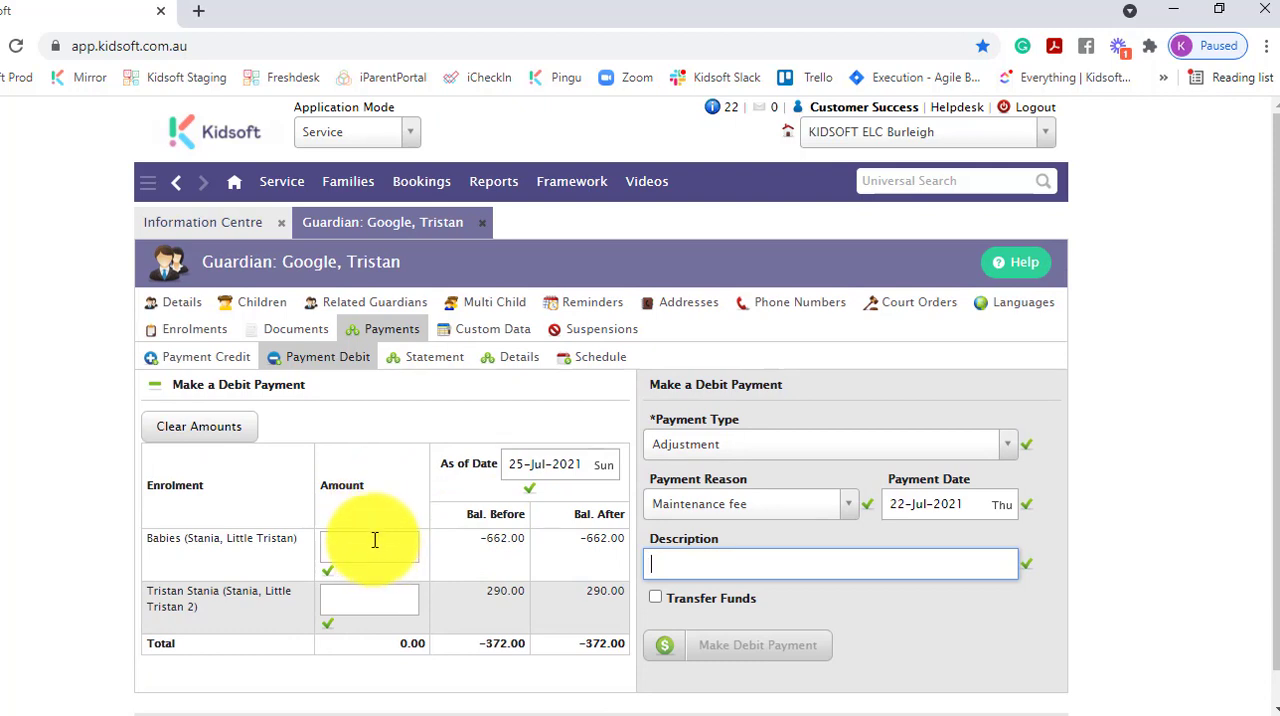
left_click(380, 543)
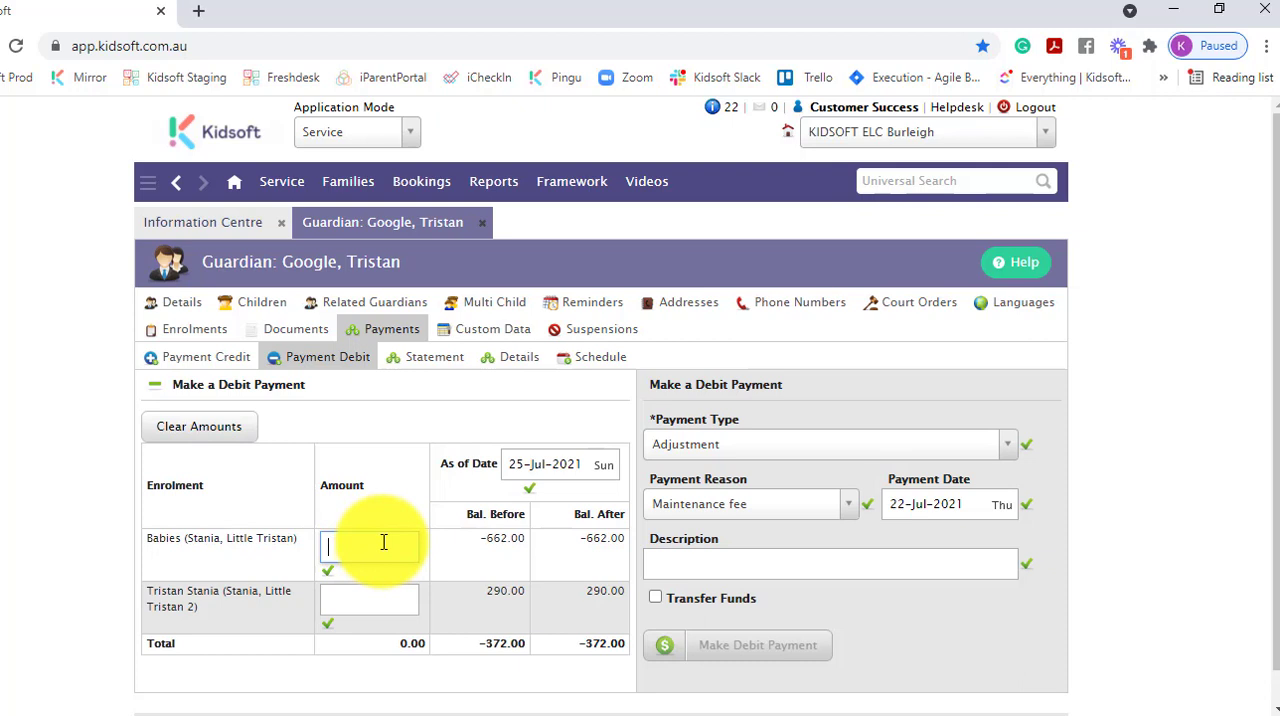
type("100")
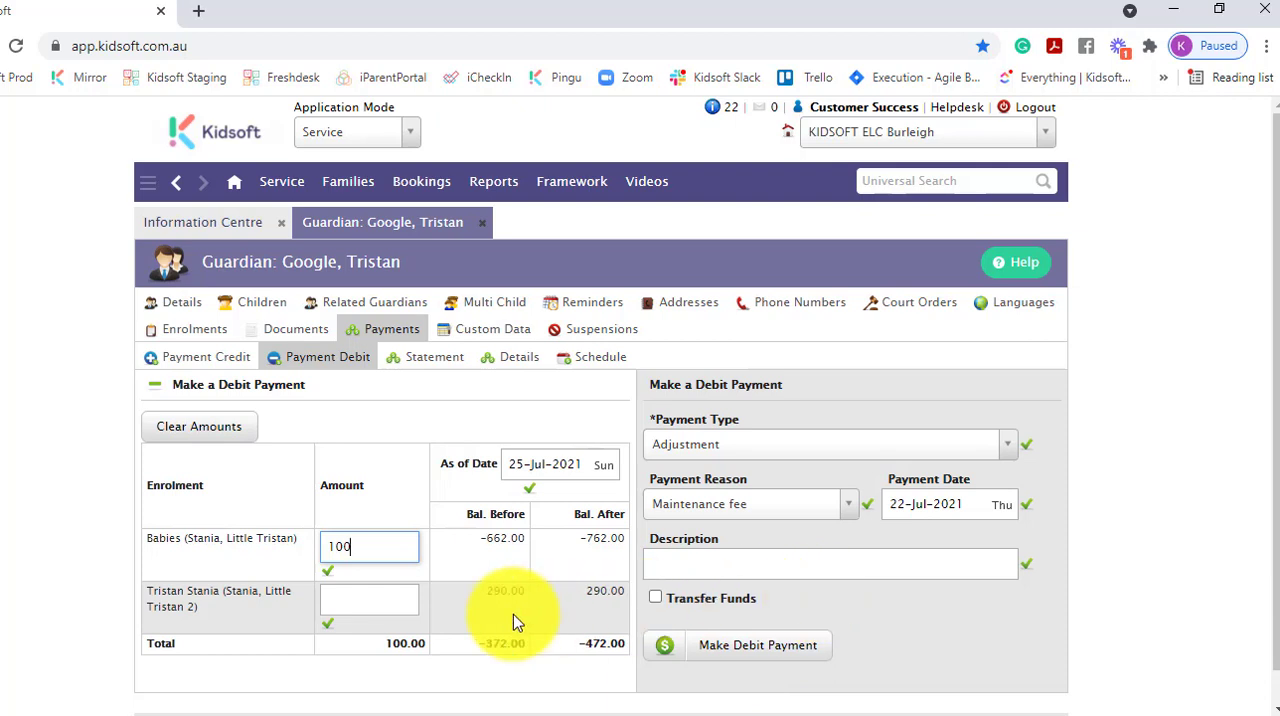
left_click(389, 600)
type("100")
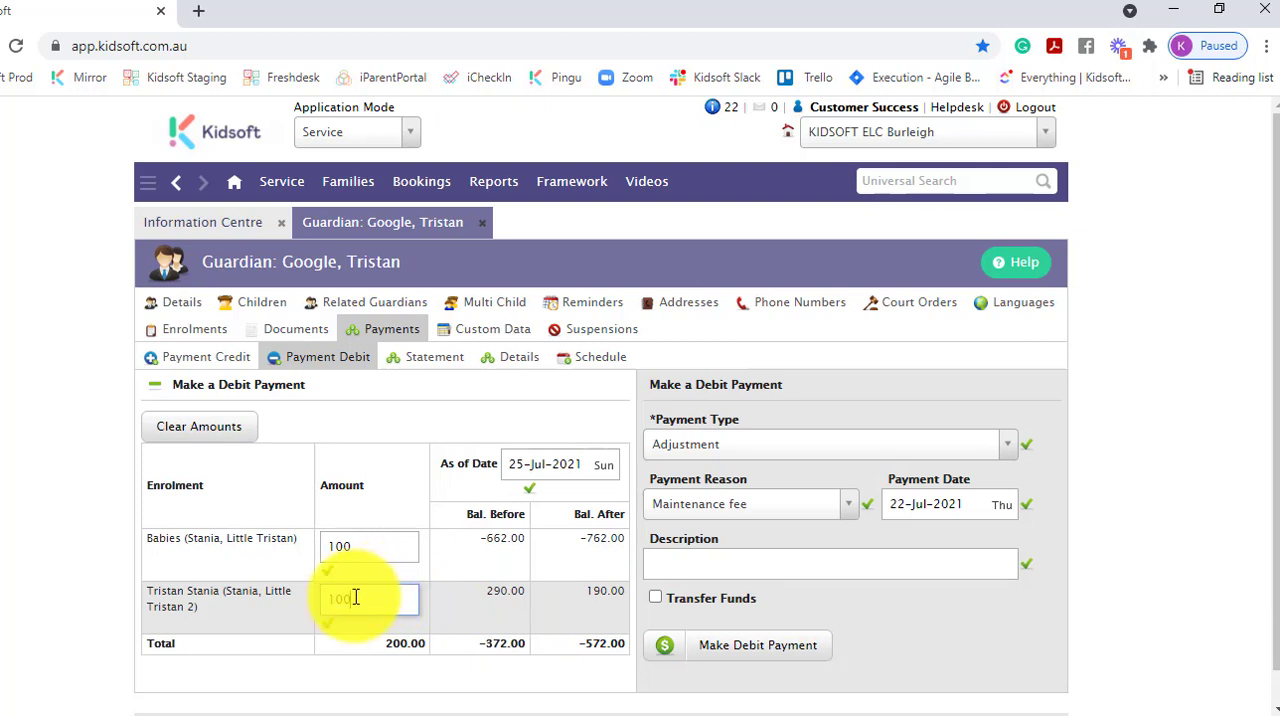
key("BackSpace")
key("BackSpace")
key("BackSpace")
type("80")
left_click(749, 655)
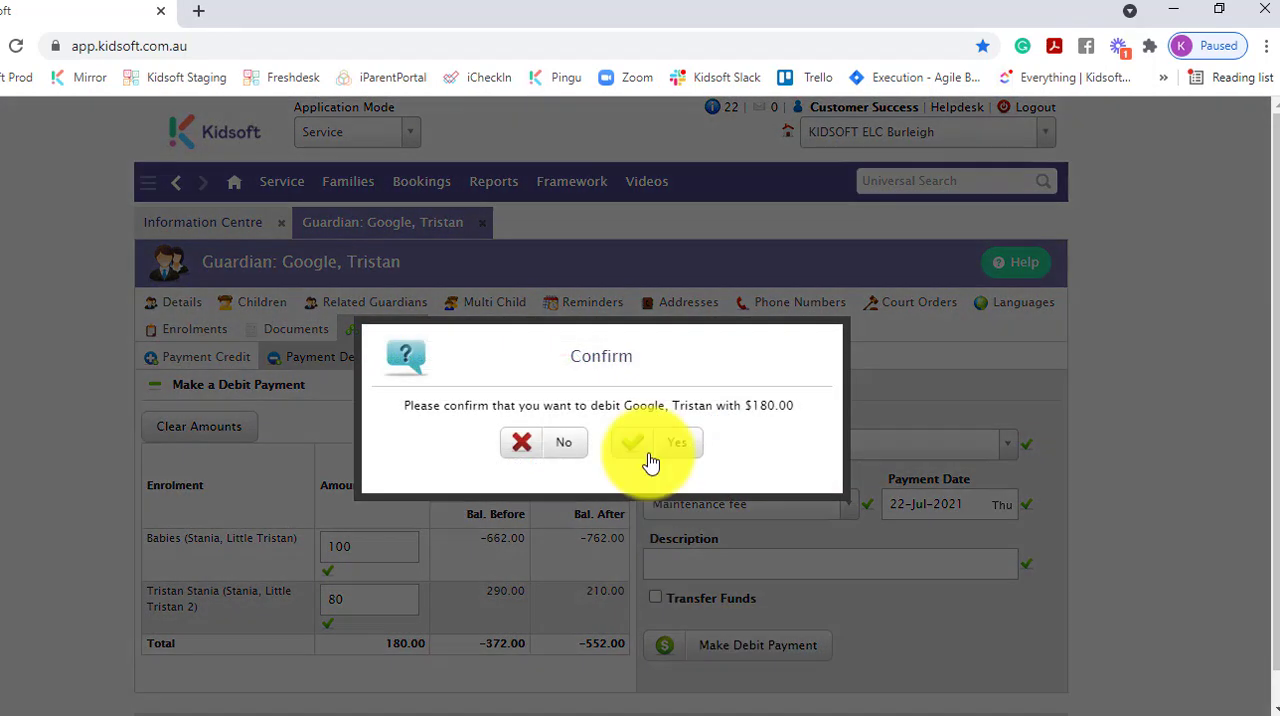
left_click(649, 456)
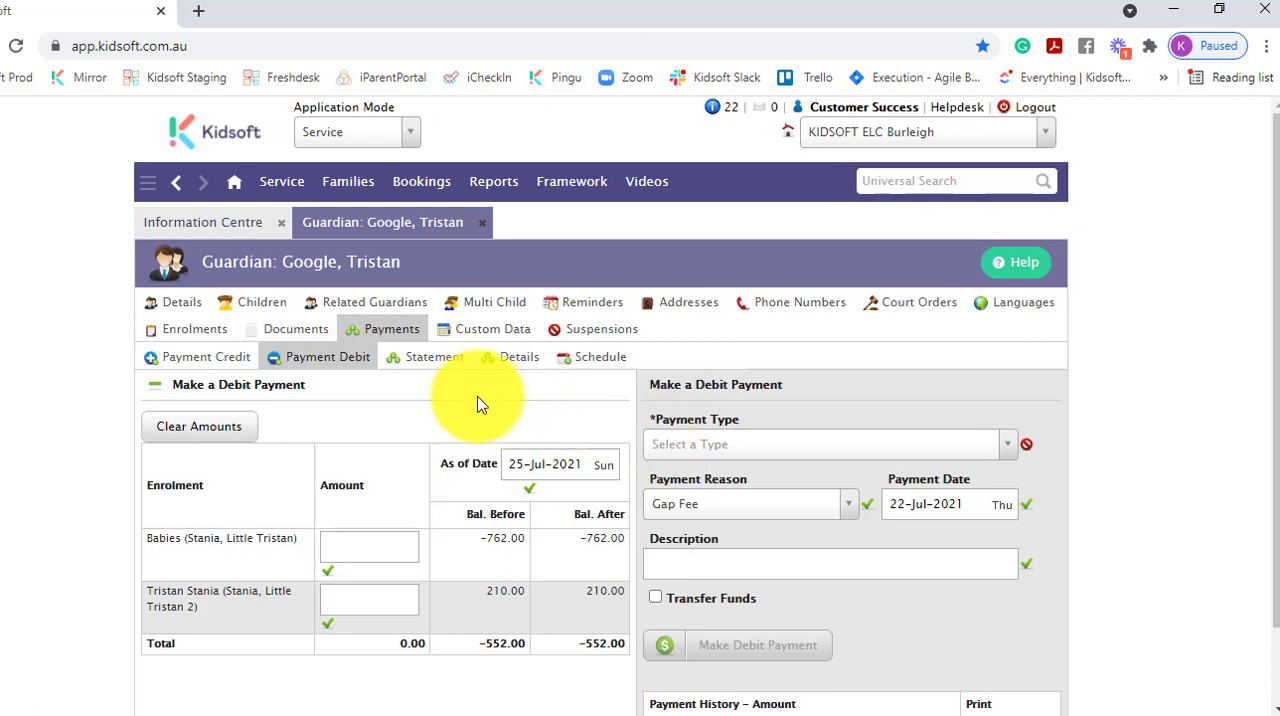
- Delete the Babies enrolment's 100.00 maintenance fee debit from the guardian's statement, and return to the Information Centre
left_click(435, 360)
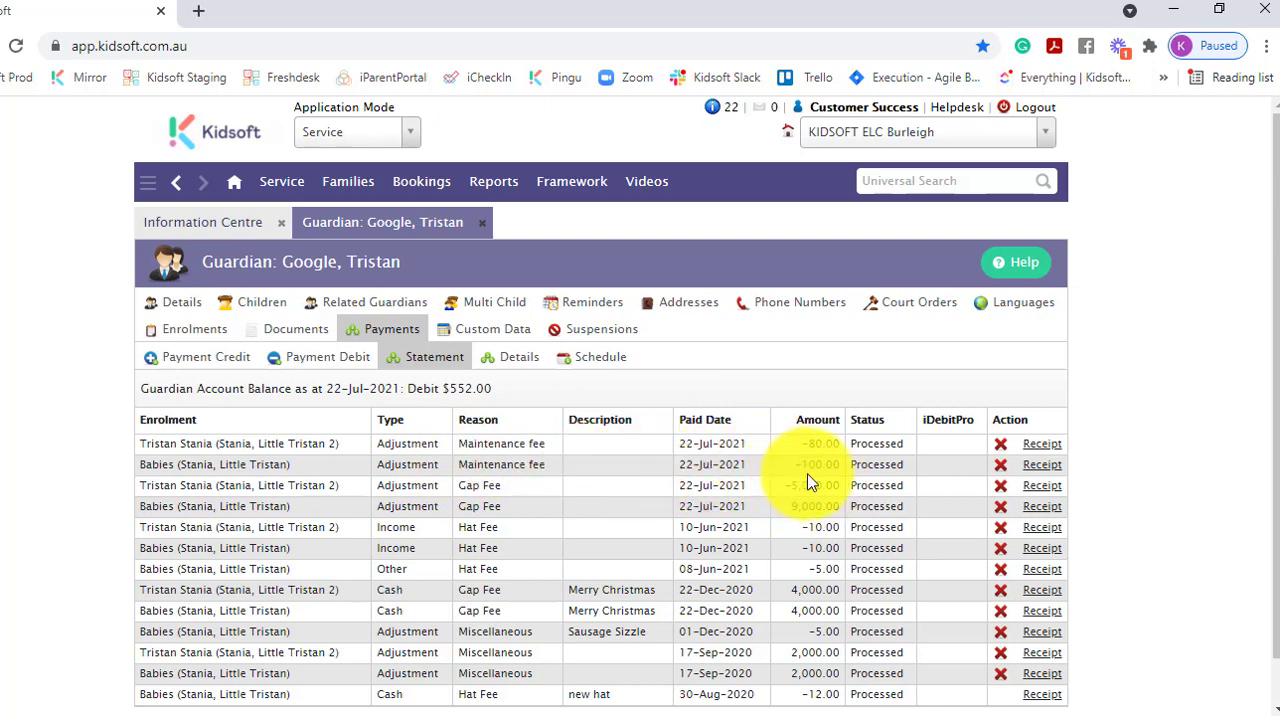
left_click(1002, 468)
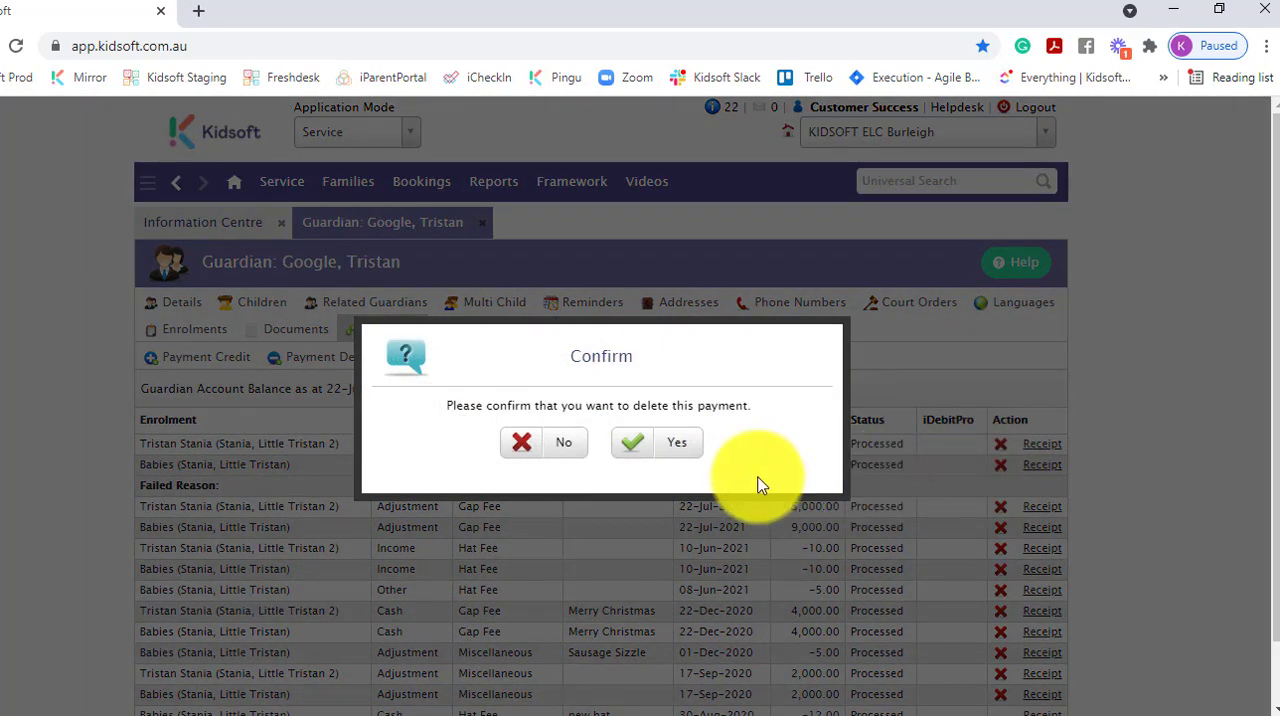
left_click(671, 443)
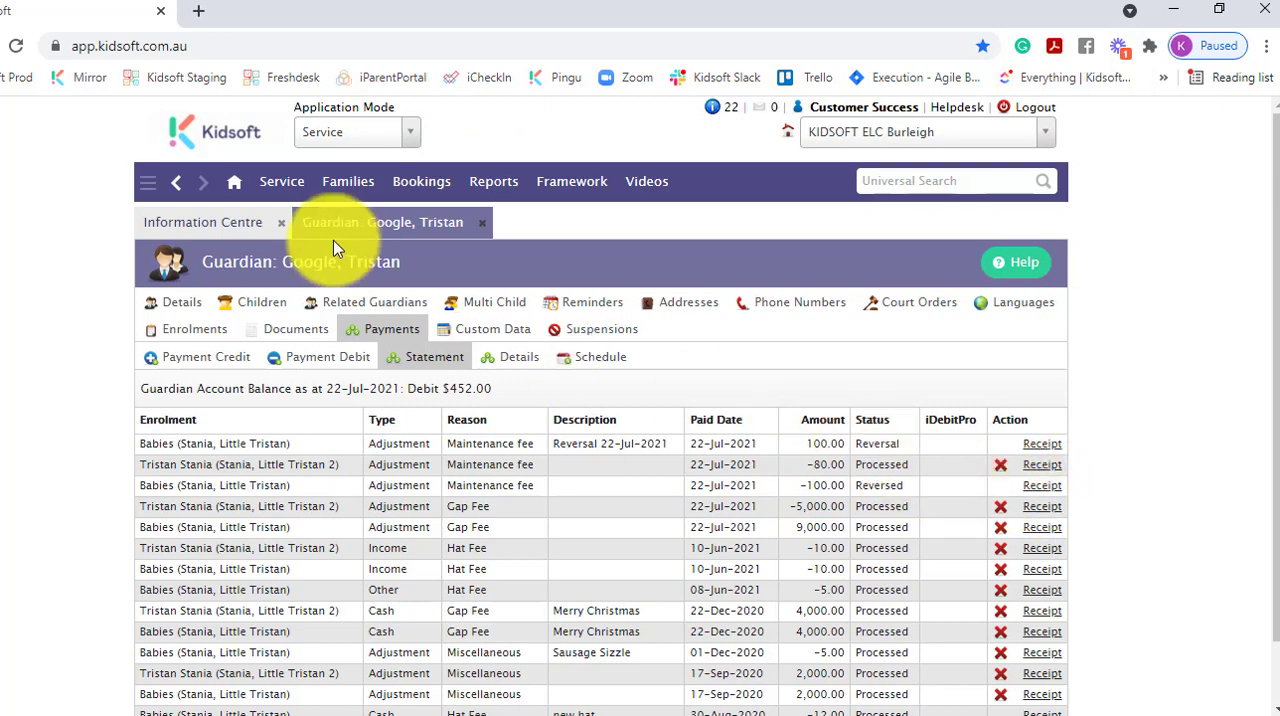
left_click(215, 228)
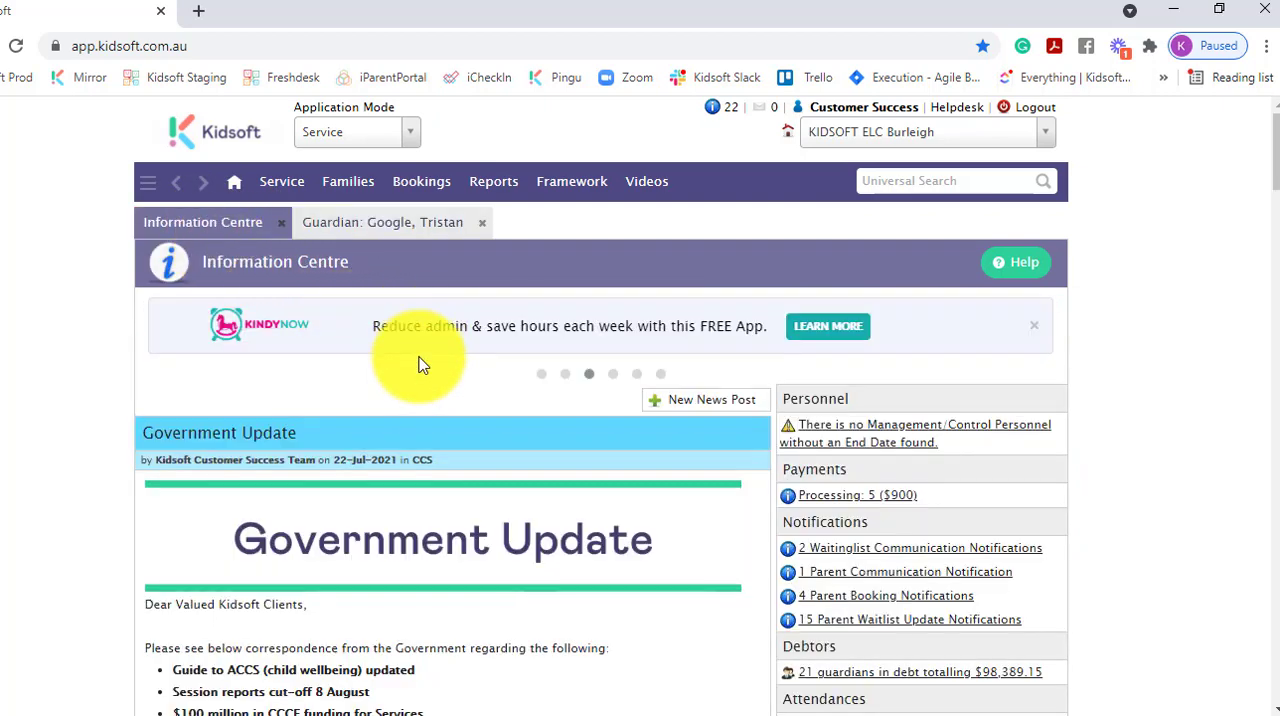